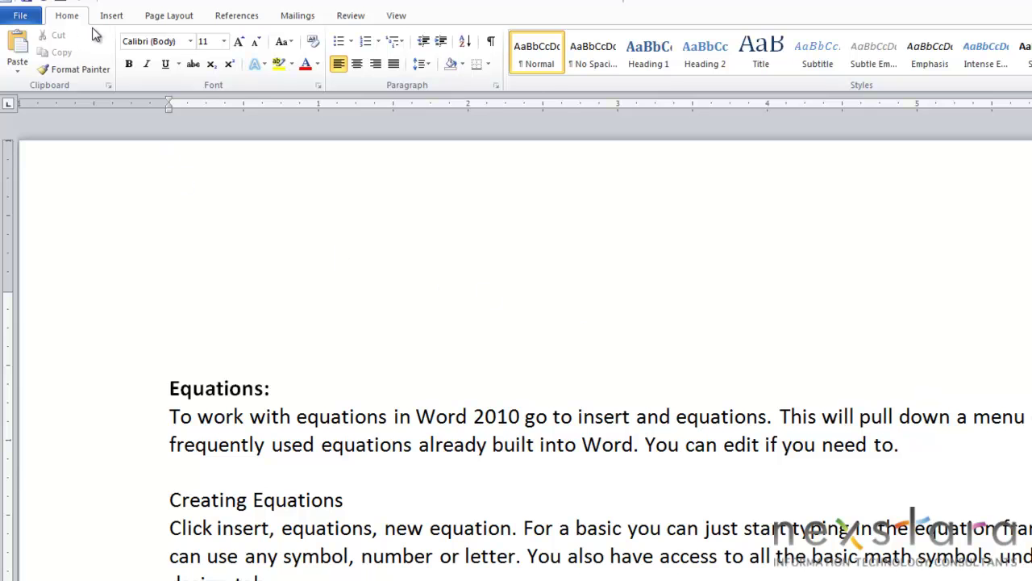
Step: Insert the built-in Binomial Theorem equation into the document
{"action": "left_click", "coordinate": [111, 17]}
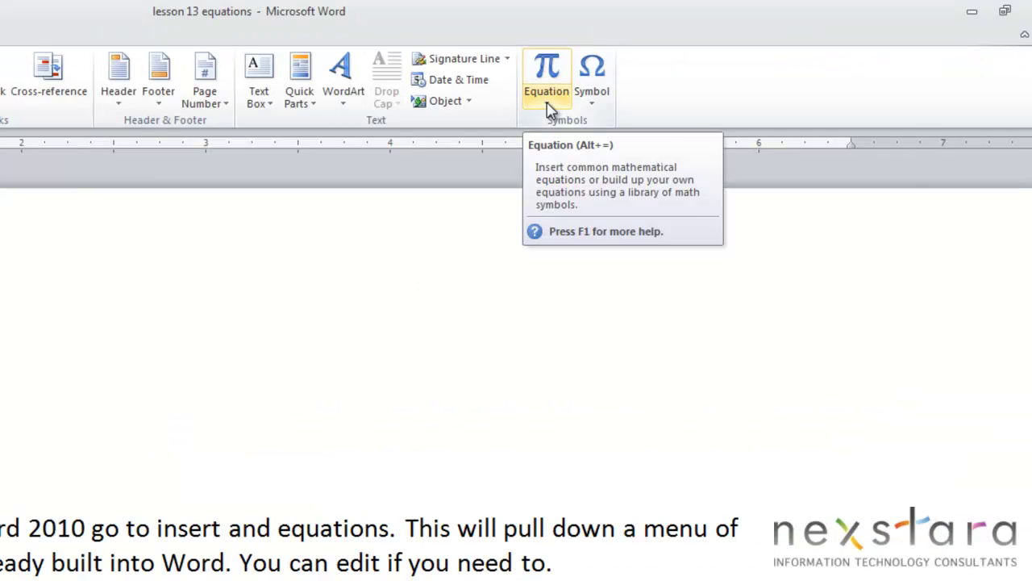
{"action": "left_click", "coordinate": [547, 81]}
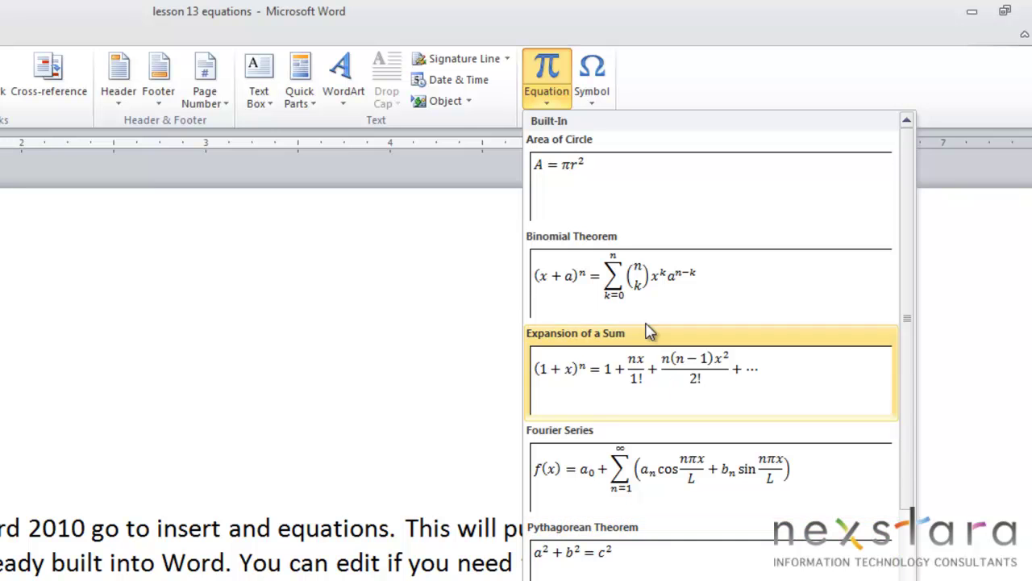
{"action": "left_click", "coordinate": [639, 293]}
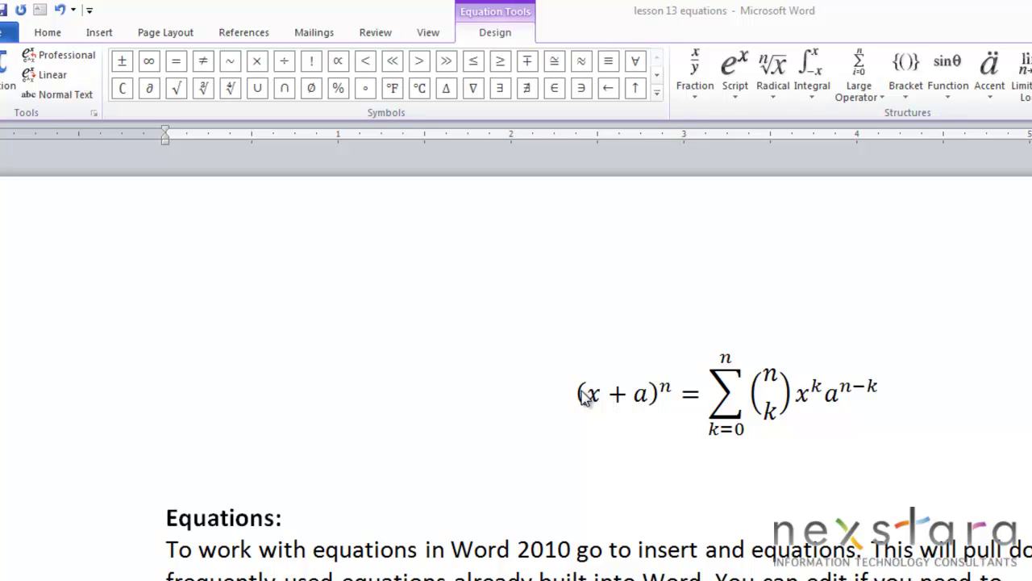
Step: Switch the Binomial Theorem equation to Linear format, back to Professional, and to Linear again through its equation options
{"action": "triple_click", "coordinate": [586, 399]}
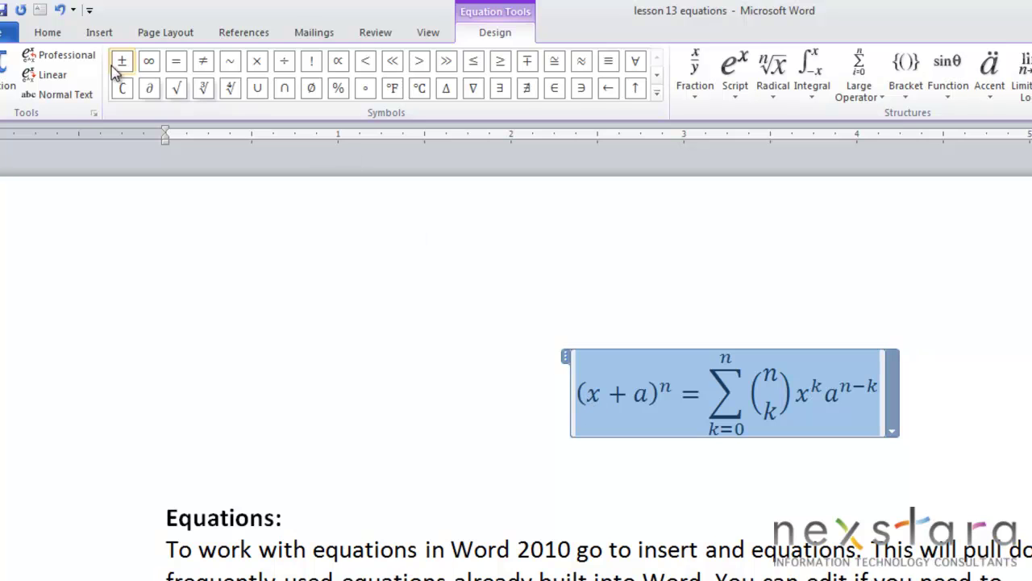
{"action": "left_click", "coordinate": [48, 78]}
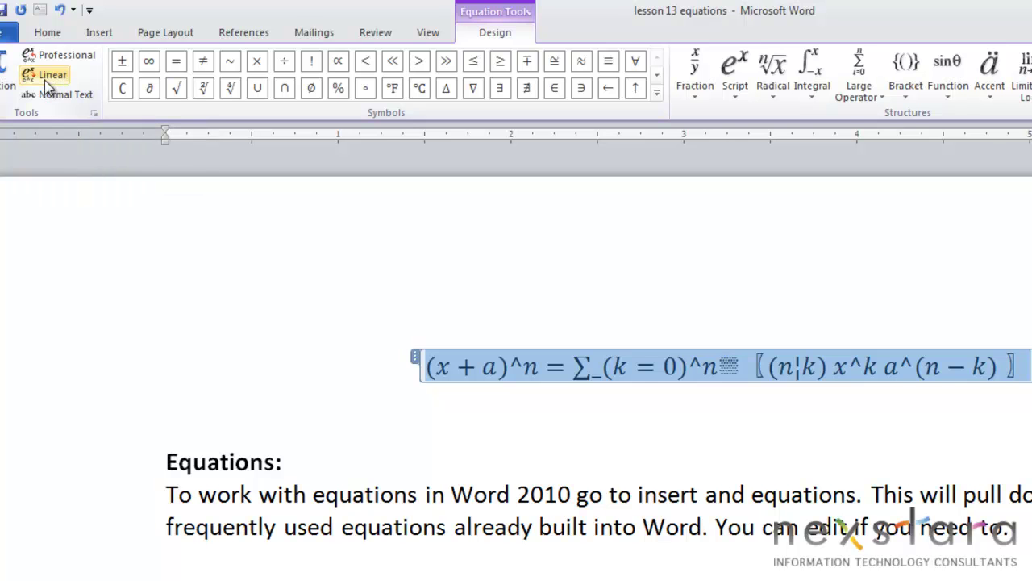
{"action": "left_click", "coordinate": [48, 61]}
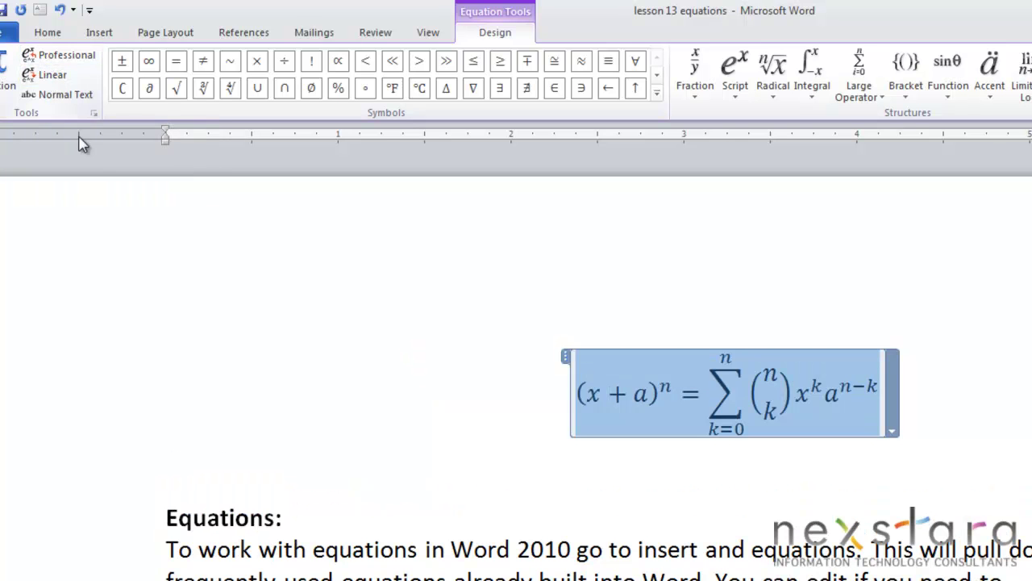
{"action": "left_click", "coordinate": [891, 430]}
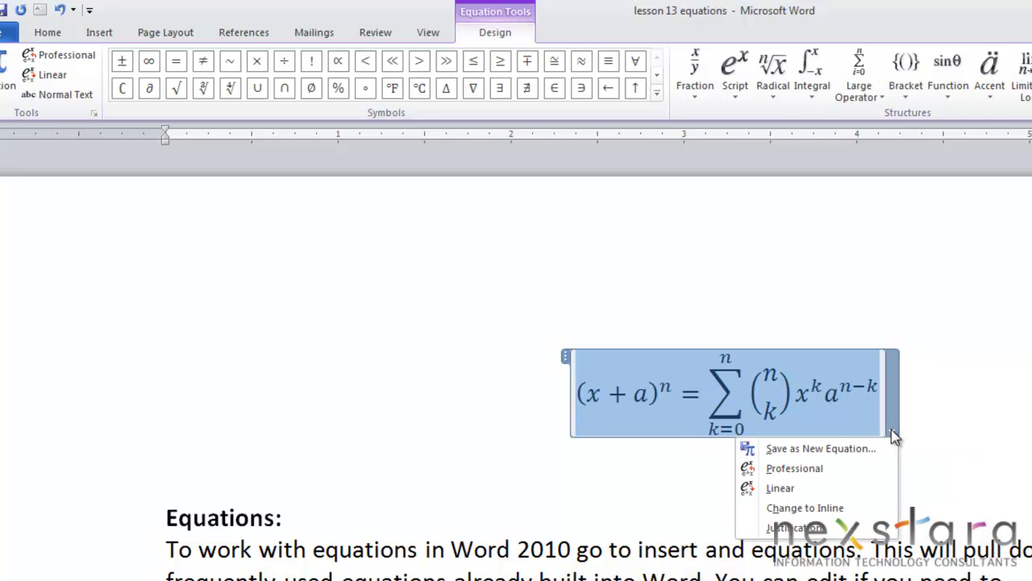
{"action": "left_click", "coordinate": [800, 488]}
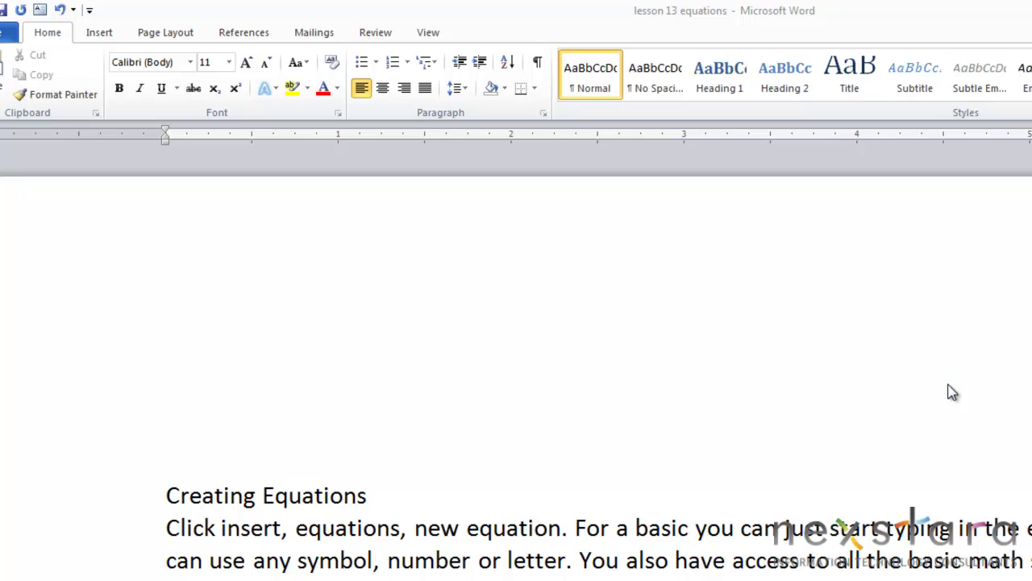
Step: Insert a new blank equation above the Creating Equations heading and select its placeholder
{"action": "left_click", "coordinate": [99, 38]}
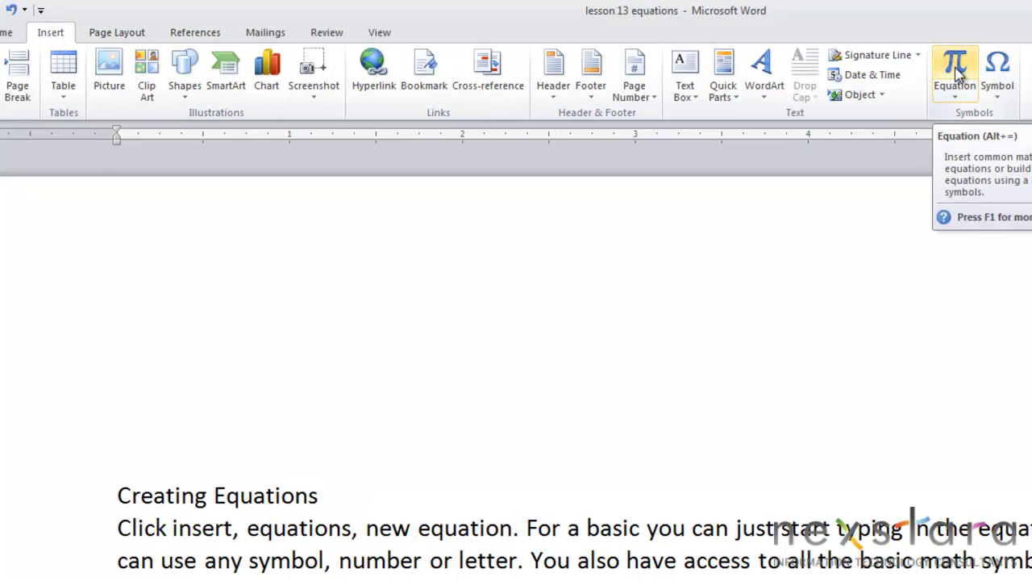
{"action": "left_click", "coordinate": [1006, 71]}
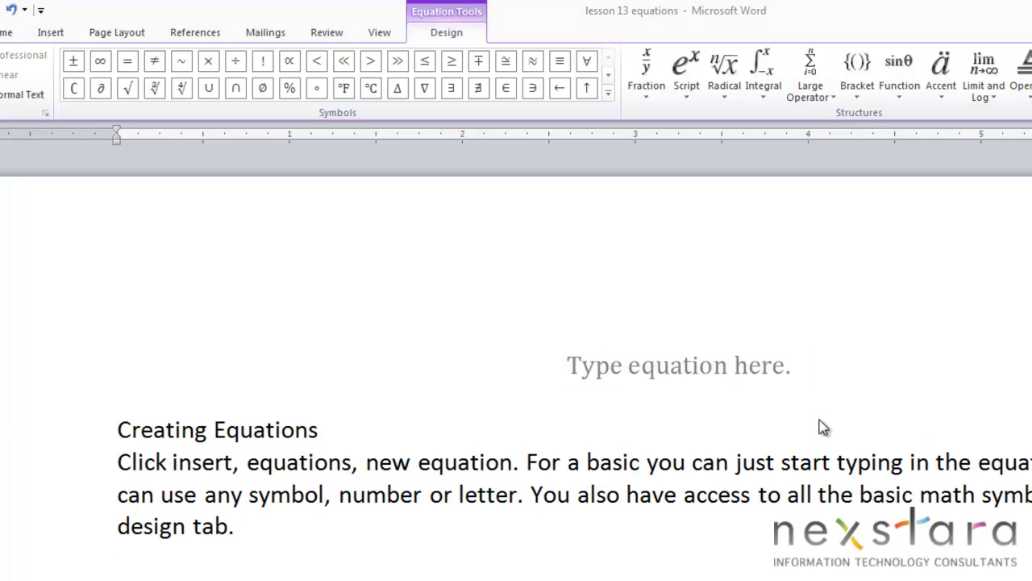
{"action": "left_click", "coordinate": [775, 374]}
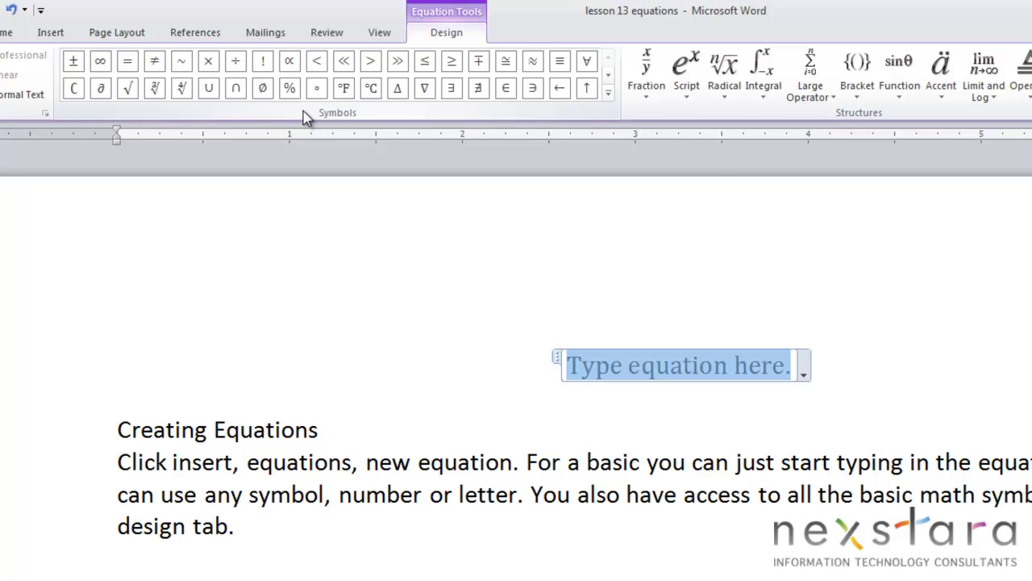
Step: Examine the Basic Math symbols and the equation structure galleries from Fraction through Matrix
{"action": "left_click", "coordinate": [608, 92]}
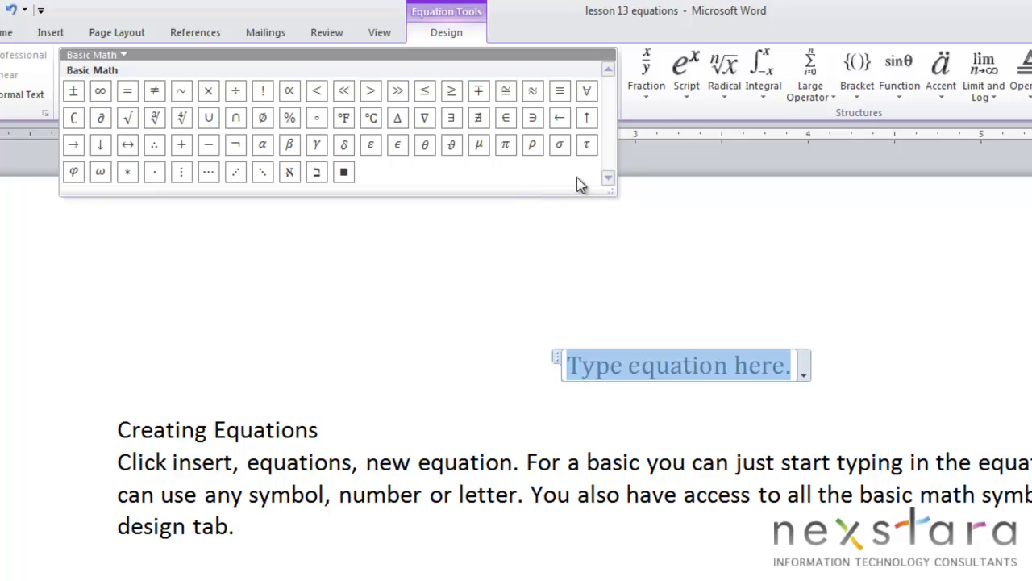
{"action": "left_click", "coordinate": [681, 125]}
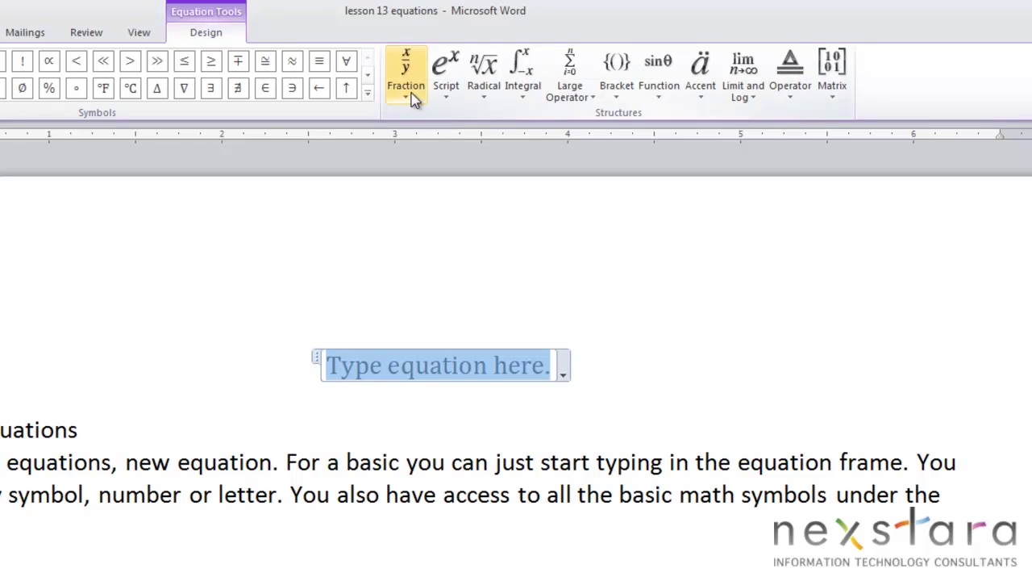
{"action": "left_click", "coordinate": [405, 93]}
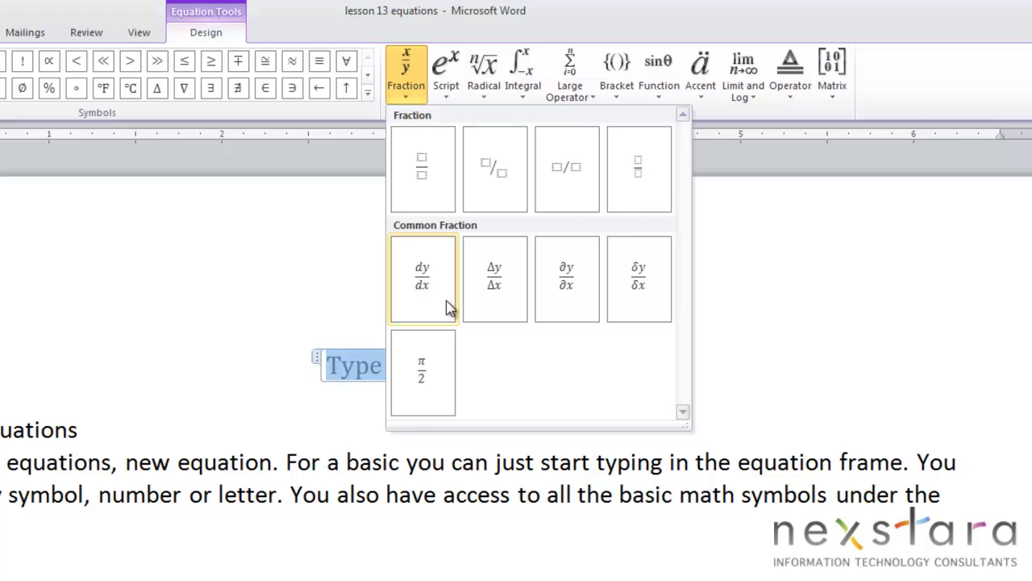
{"action": "left_click", "coordinate": [446, 77]}
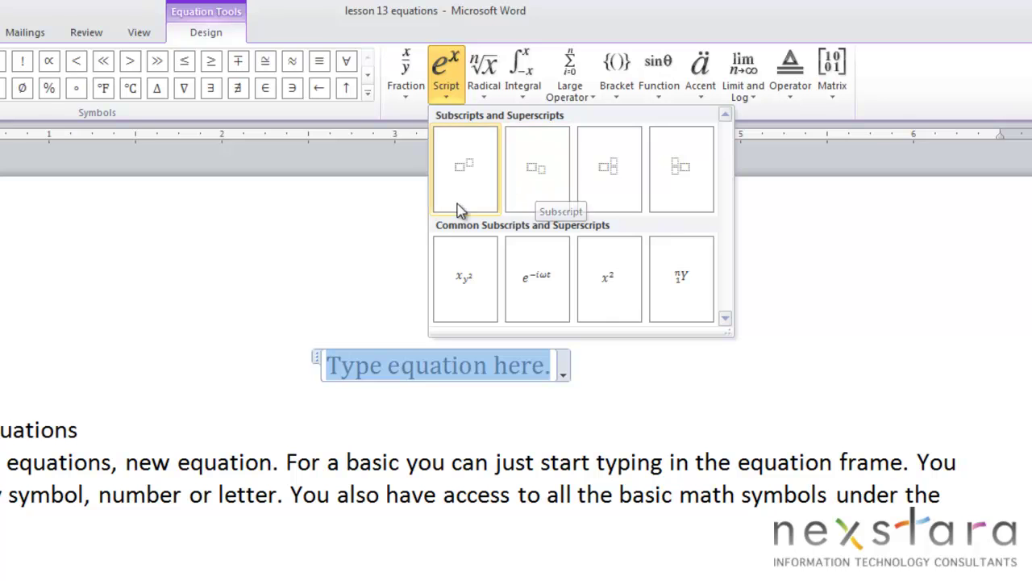
{"action": "left_click", "coordinate": [486, 89]}
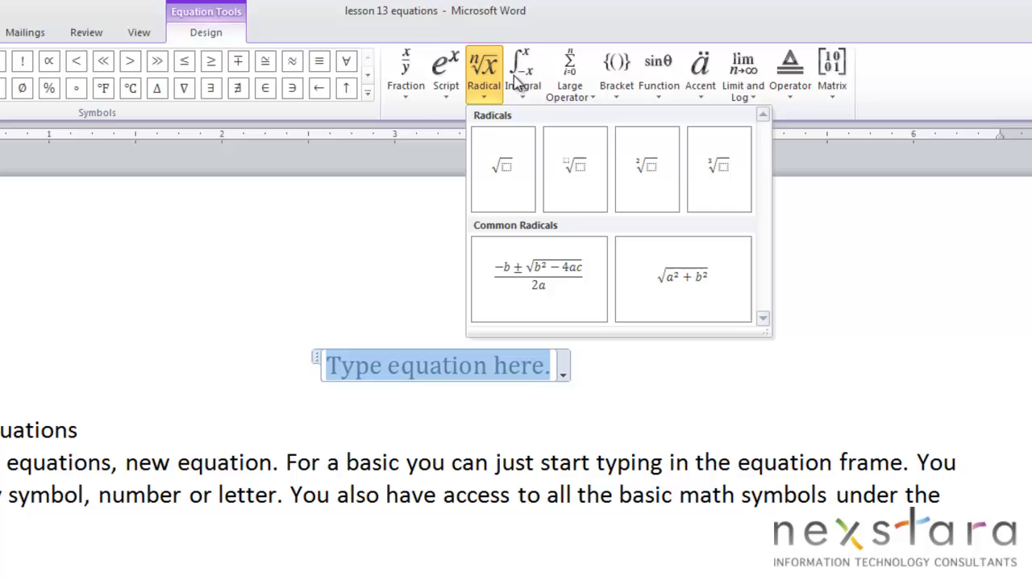
{"action": "left_click", "coordinate": [522, 87]}
{"action": "left_click", "coordinate": [571, 81]}
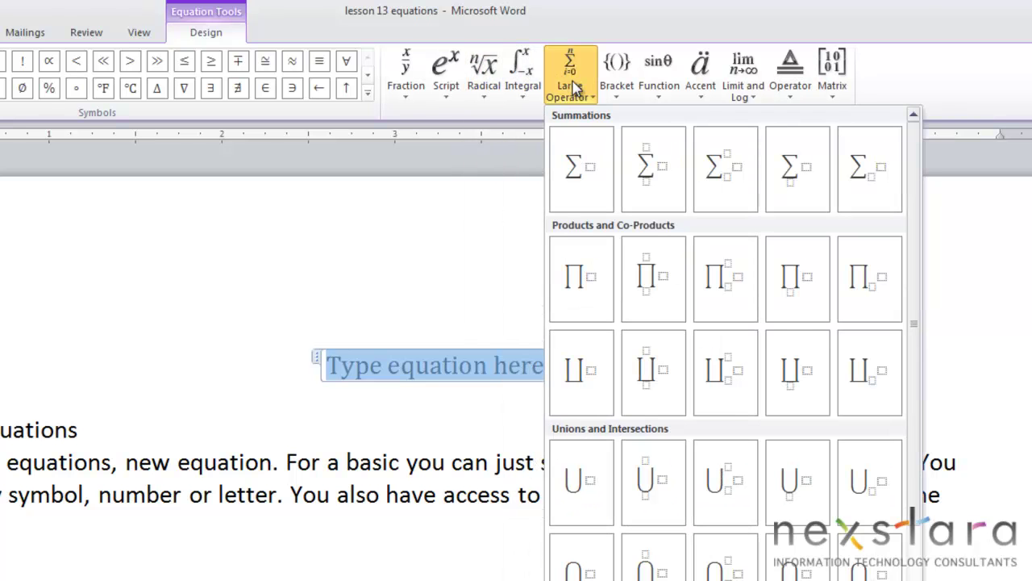
{"action": "left_click", "coordinate": [617, 80]}
{"action": "left_click", "coordinate": [658, 81]}
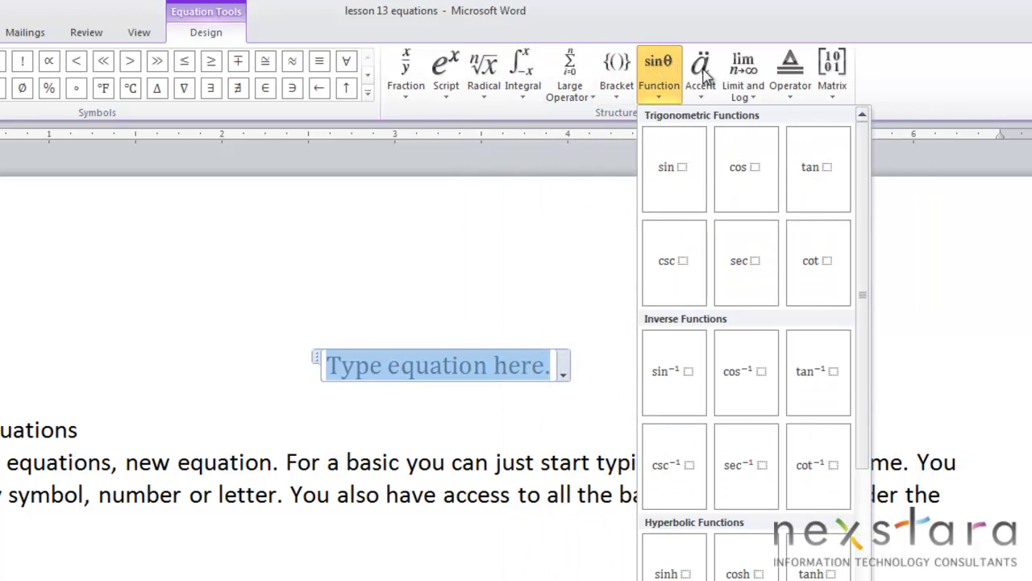
{"action": "left_click", "coordinate": [700, 81]}
{"action": "left_click", "coordinate": [743, 74]}
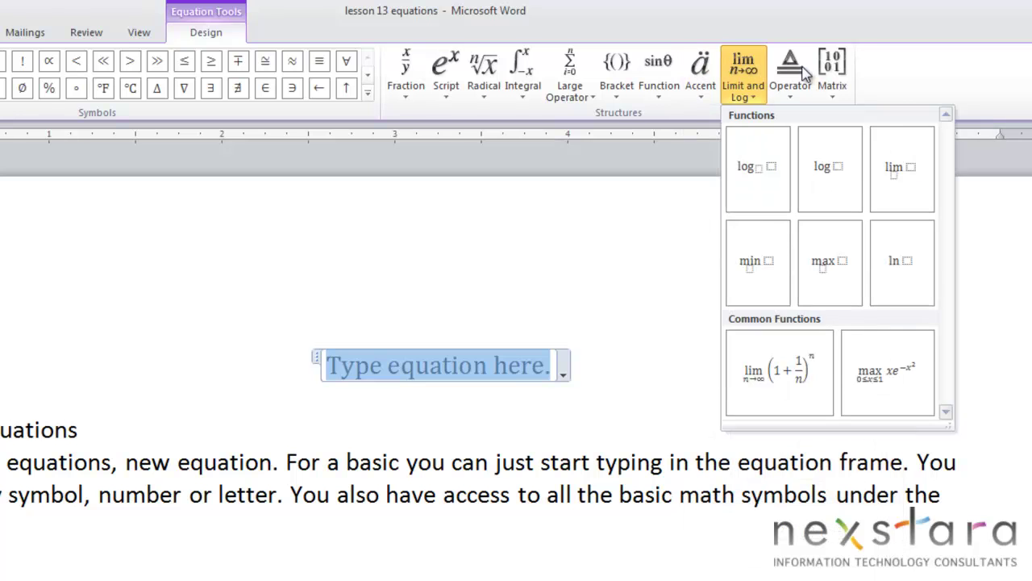
{"action": "left_click", "coordinate": [790, 74]}
{"action": "left_click", "coordinate": [835, 74]}
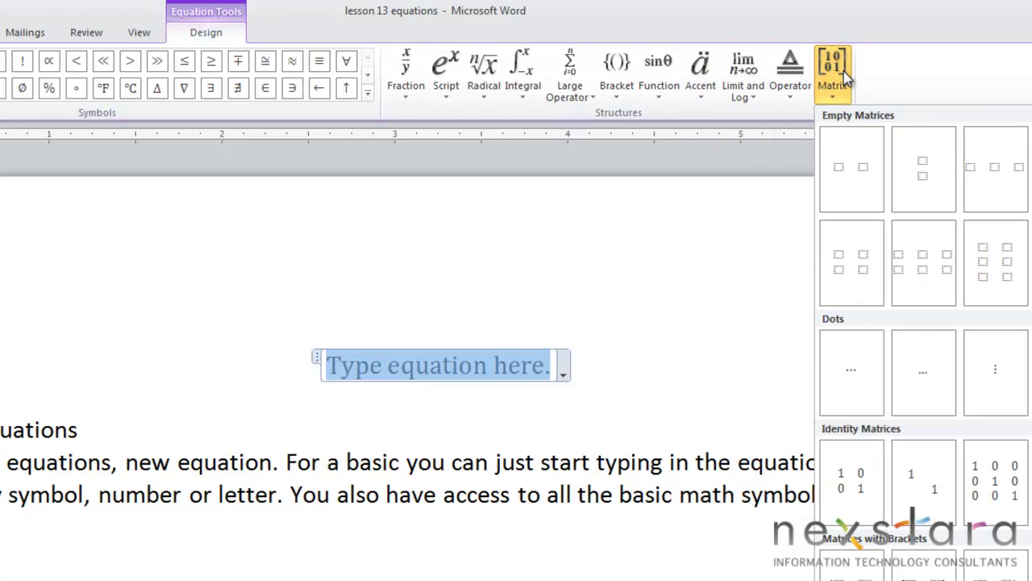
Step: Build the equation 1/2 = 2/4 in the equation frame using stacked fractions
{"action": "left_click", "coordinate": [407, 85]}
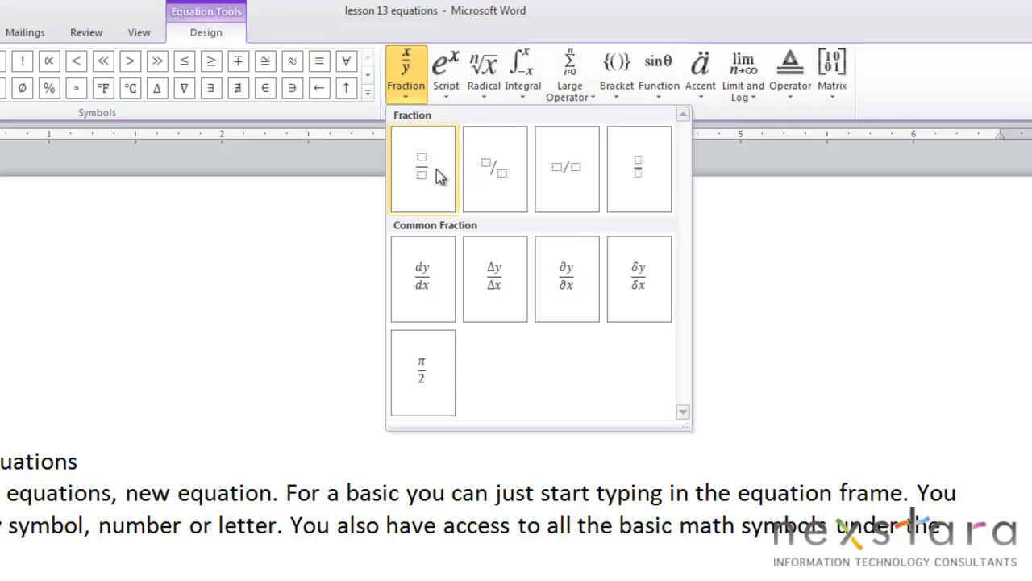
{"action": "left_click", "coordinate": [436, 169]}
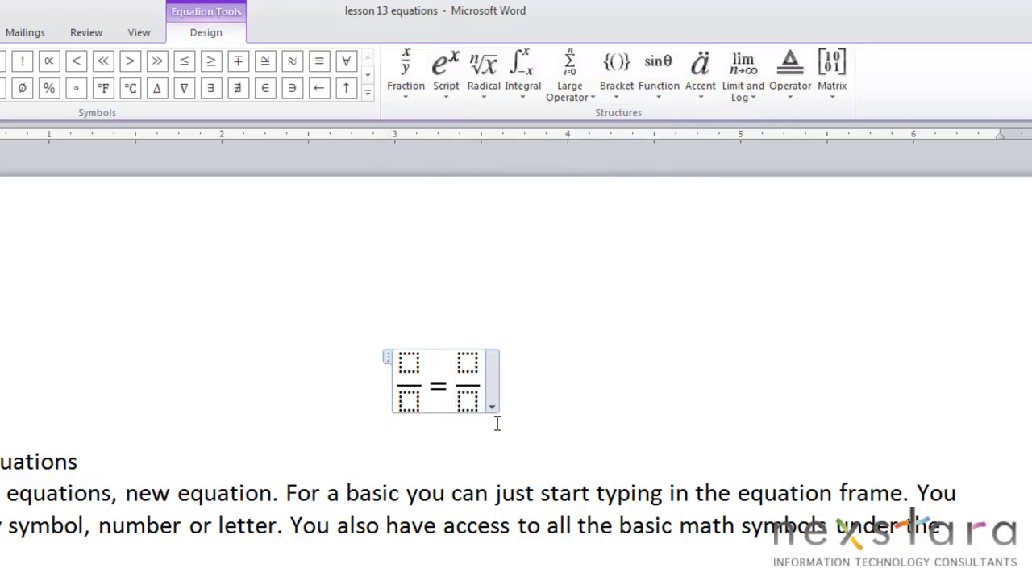
{"action": "left_click", "coordinate": [411, 375]}
{"action": "left_click", "coordinate": [408, 362]}
{"action": "type", "text": "1"}
{"action": "left_click", "coordinate": [409, 400]}
{"action": "type", "text": "2"}
{"action": "left_click", "coordinate": [474, 364]}
{"action": "type", "text": "2"}
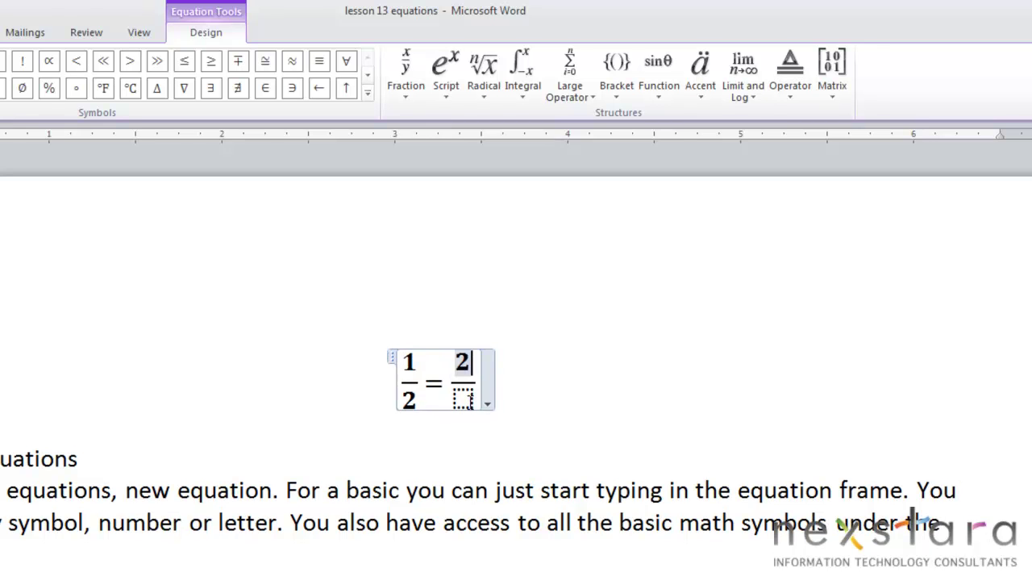
{"action": "left_click", "coordinate": [464, 401]}
{"action": "type", "text": "4"}
{"action": "left_click", "coordinate": [521, 450]}
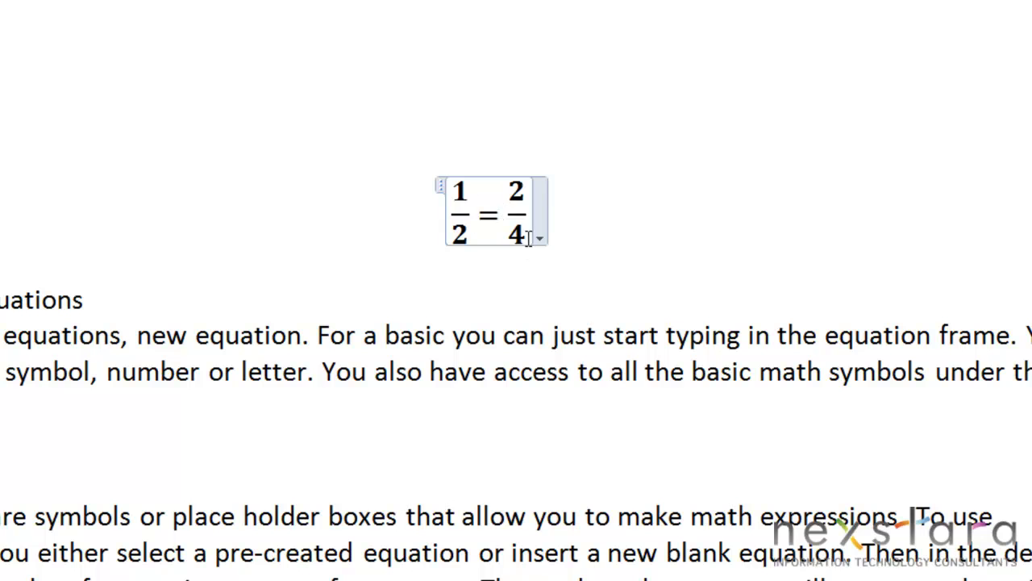
Step: Select the whole 1/2 = 2/4 equation and open its font settings
{"action": "left_click_drag", "start_coordinate": [525, 233], "coordinate": [468, 219]}
{"action": "right_click", "coordinate": [484, 236]}
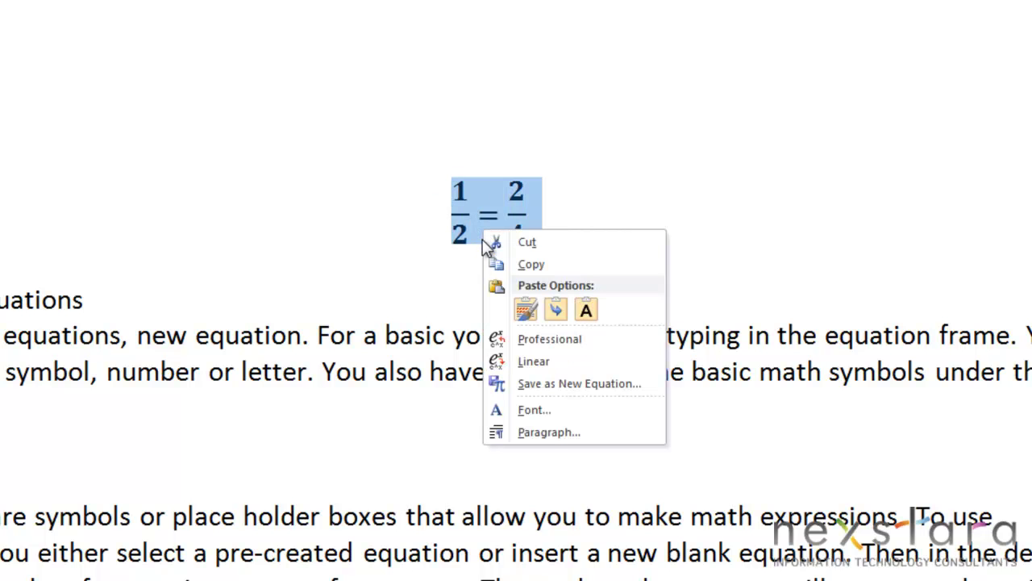
{"action": "left_click", "coordinate": [542, 416]}
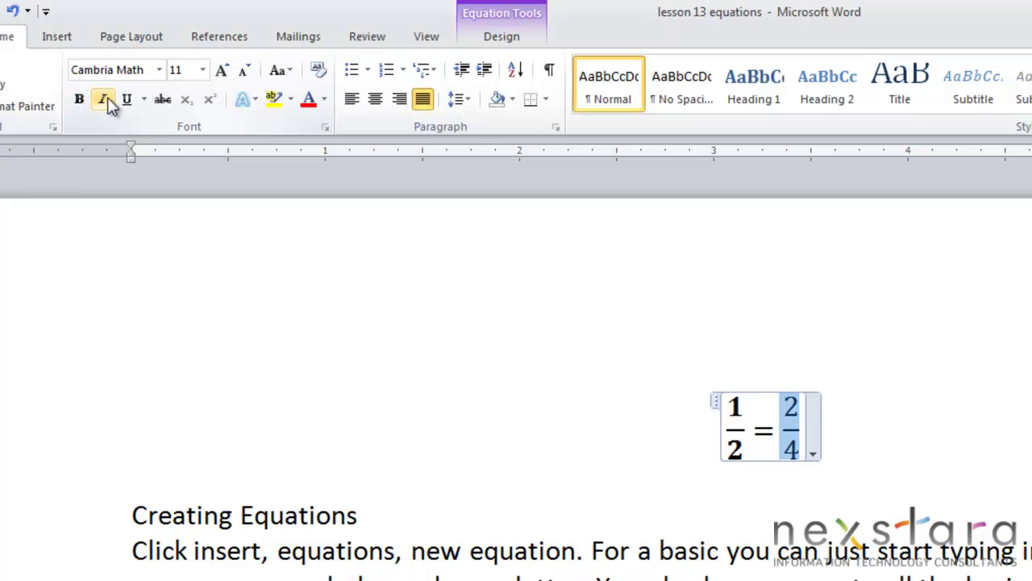
Step: Try underline and strikethrough on the 2/4 fraction, and remove both effects
{"action": "left_click", "coordinate": [127, 99]}
{"action": "left_click", "coordinate": [166, 101]}
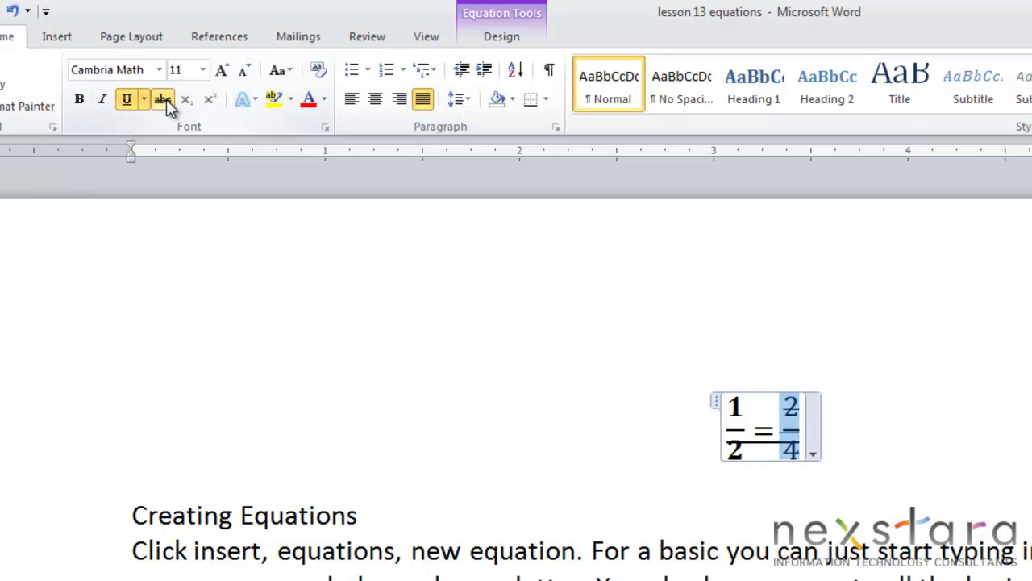
{"action": "left_click", "coordinate": [166, 100]}
{"action": "left_click", "coordinate": [125, 105]}
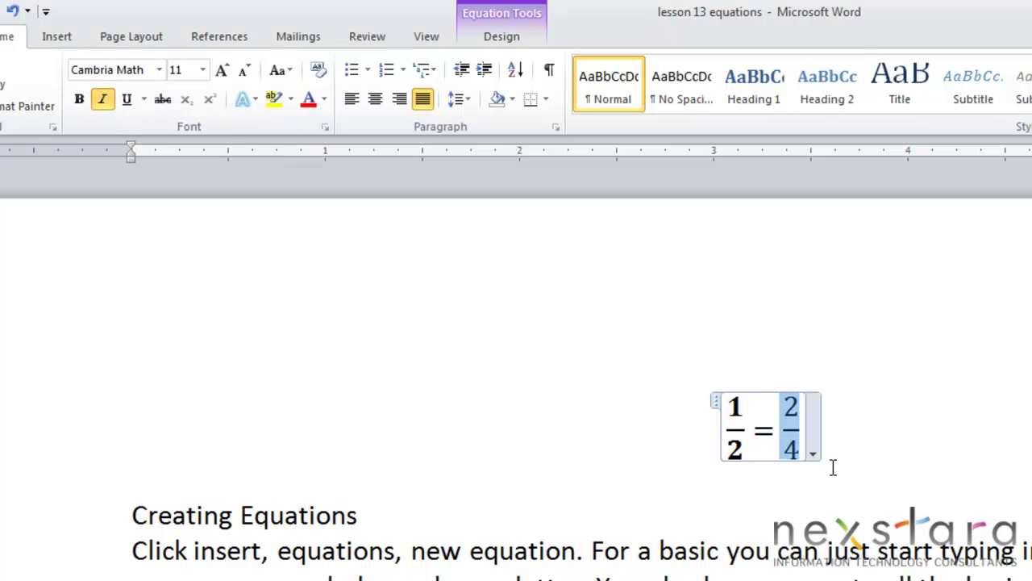